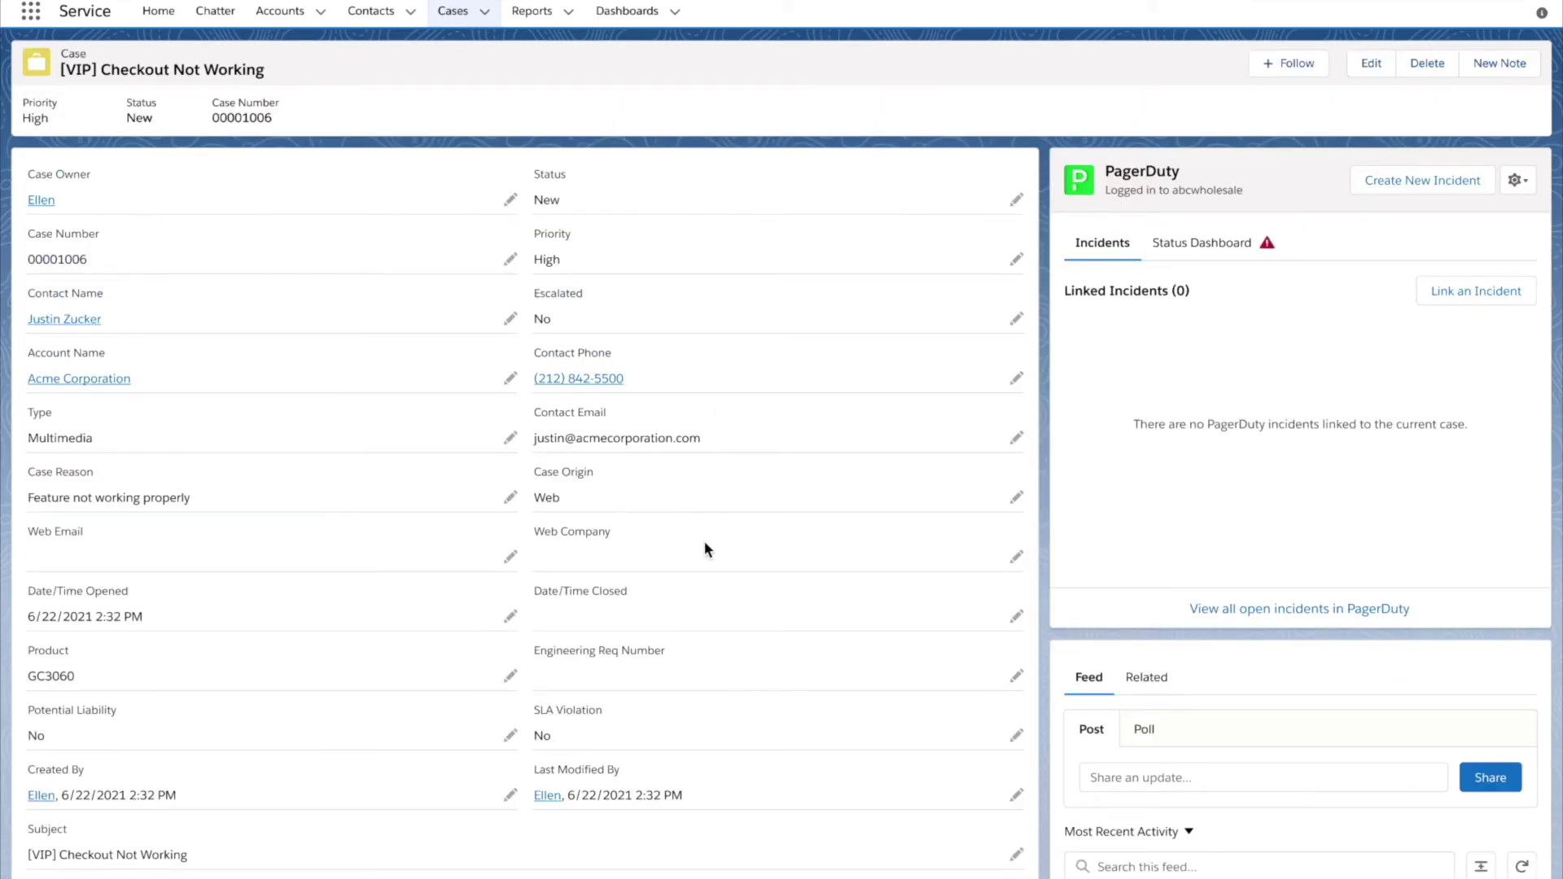
# Review the case description and expand the disrupted Shopping Cart service in the PagerDuty status dashboard.
pyautogui.scroll(-2, 705, 550)
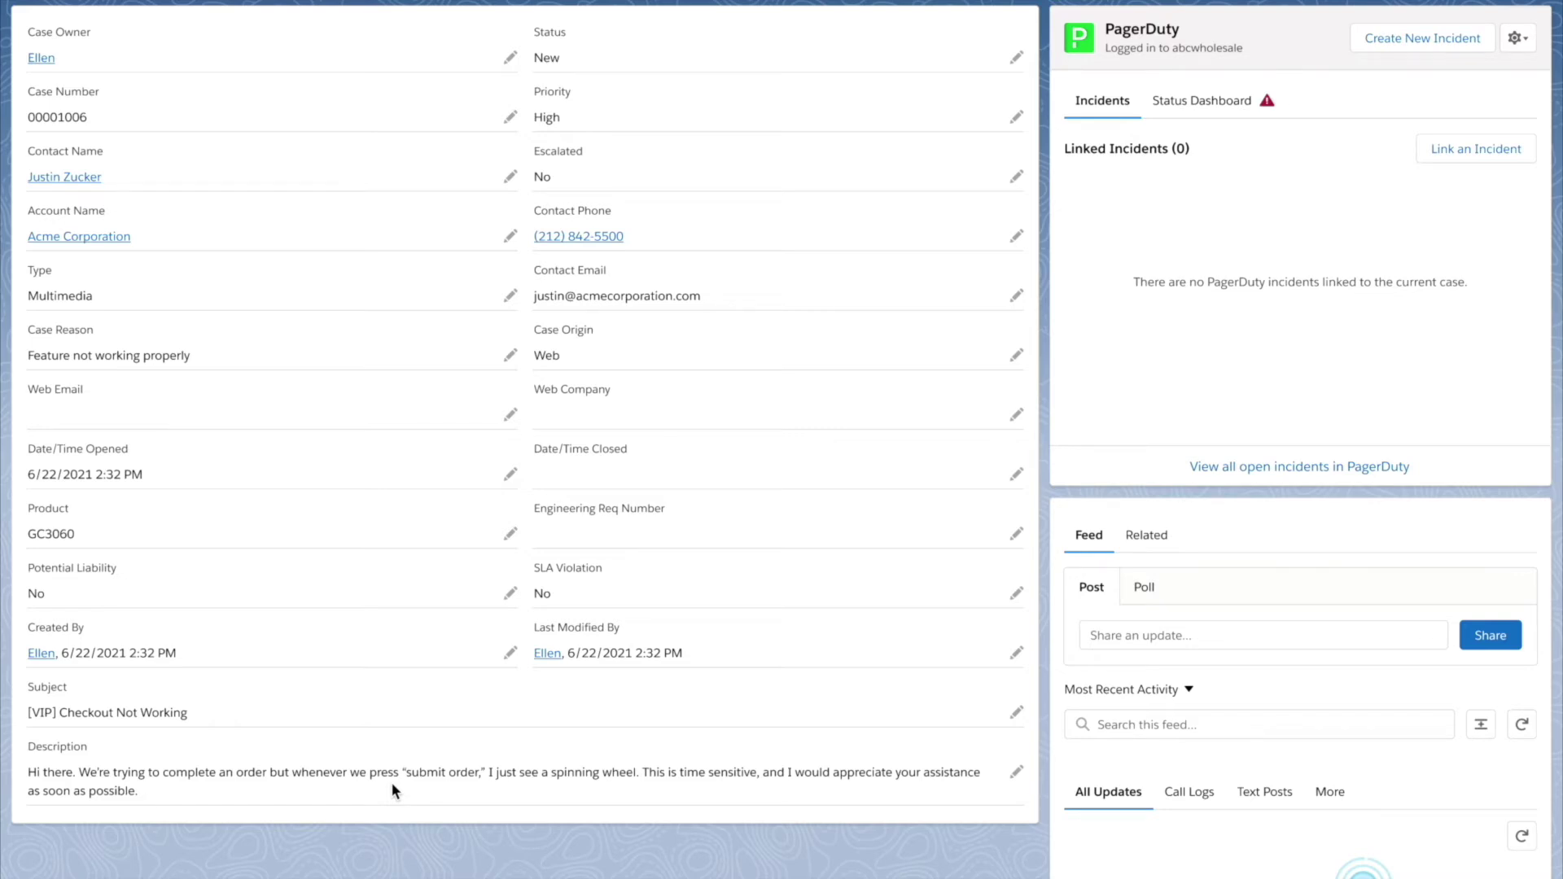
pyautogui.scroll(1, 391, 782)
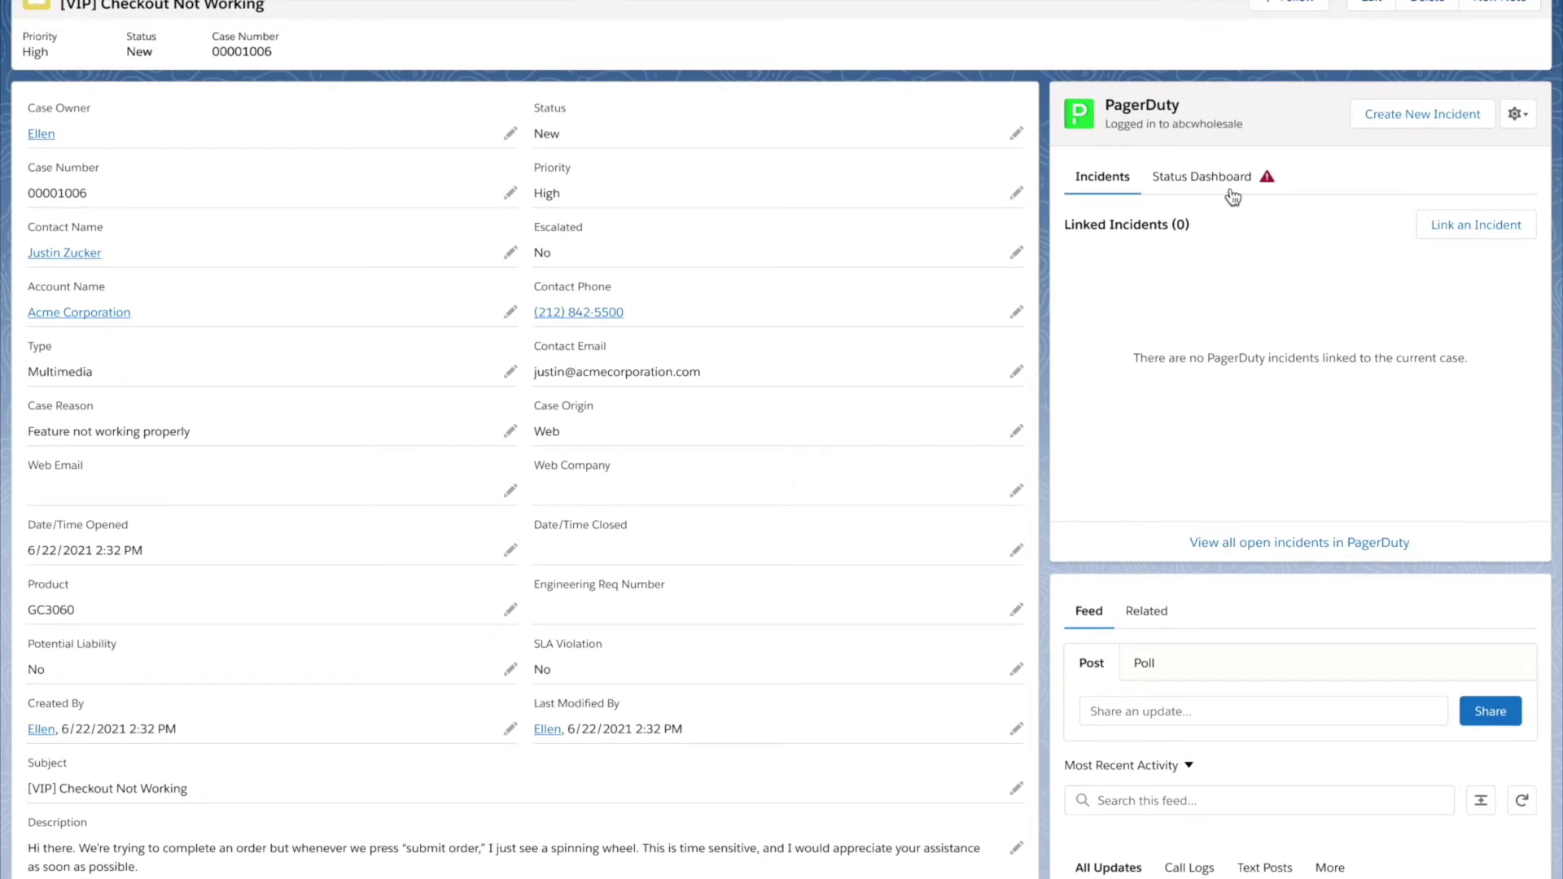
pyautogui.click(1229, 186)
pyautogui.scroll(1, 1228, 190)
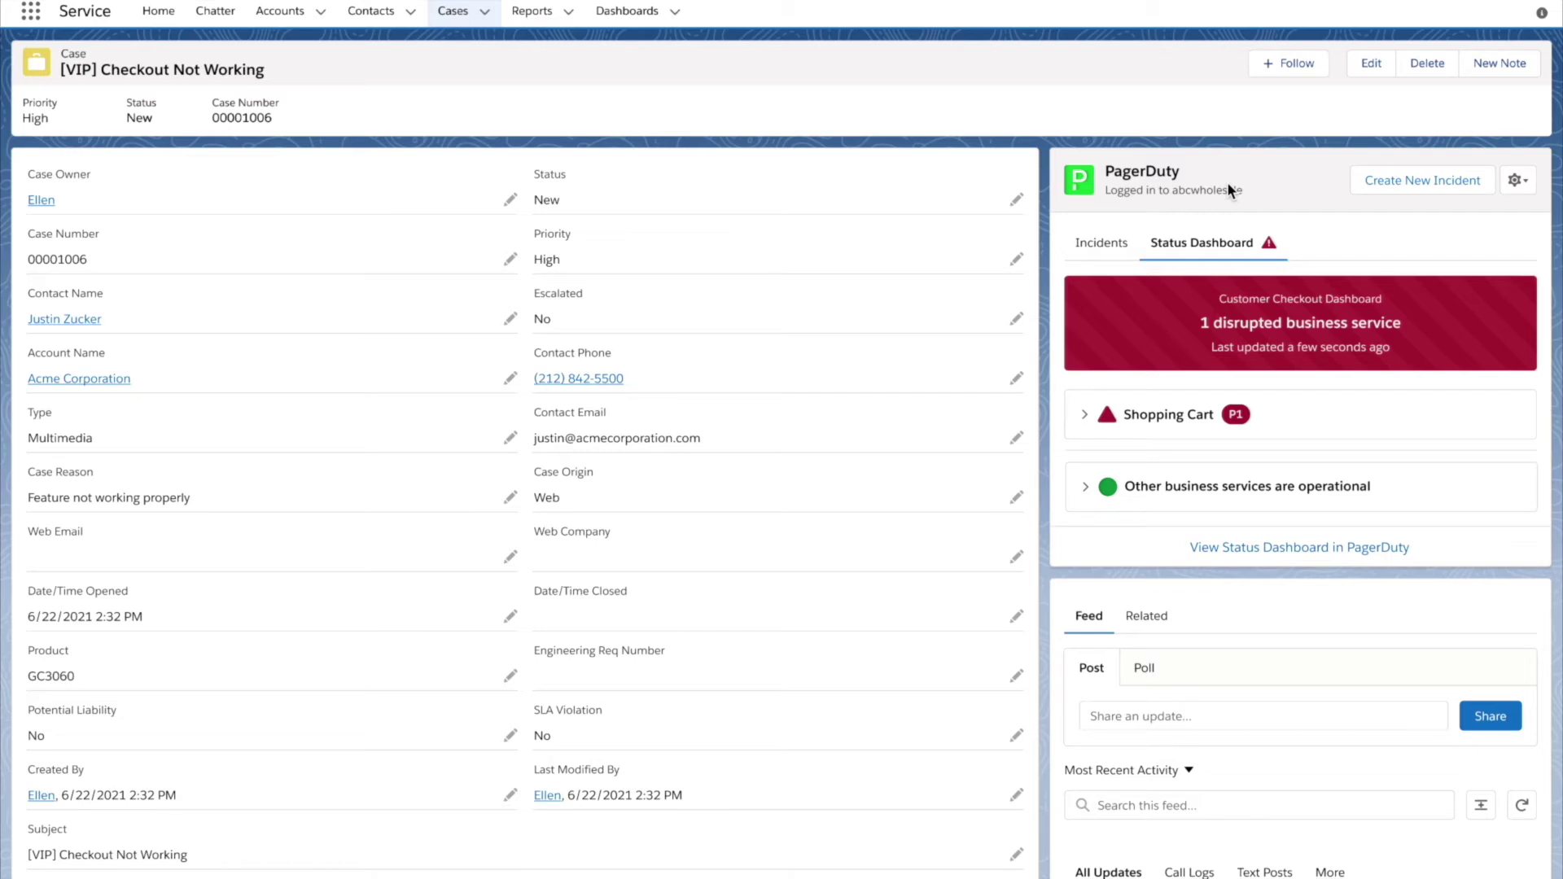
pyautogui.click(1193, 422)
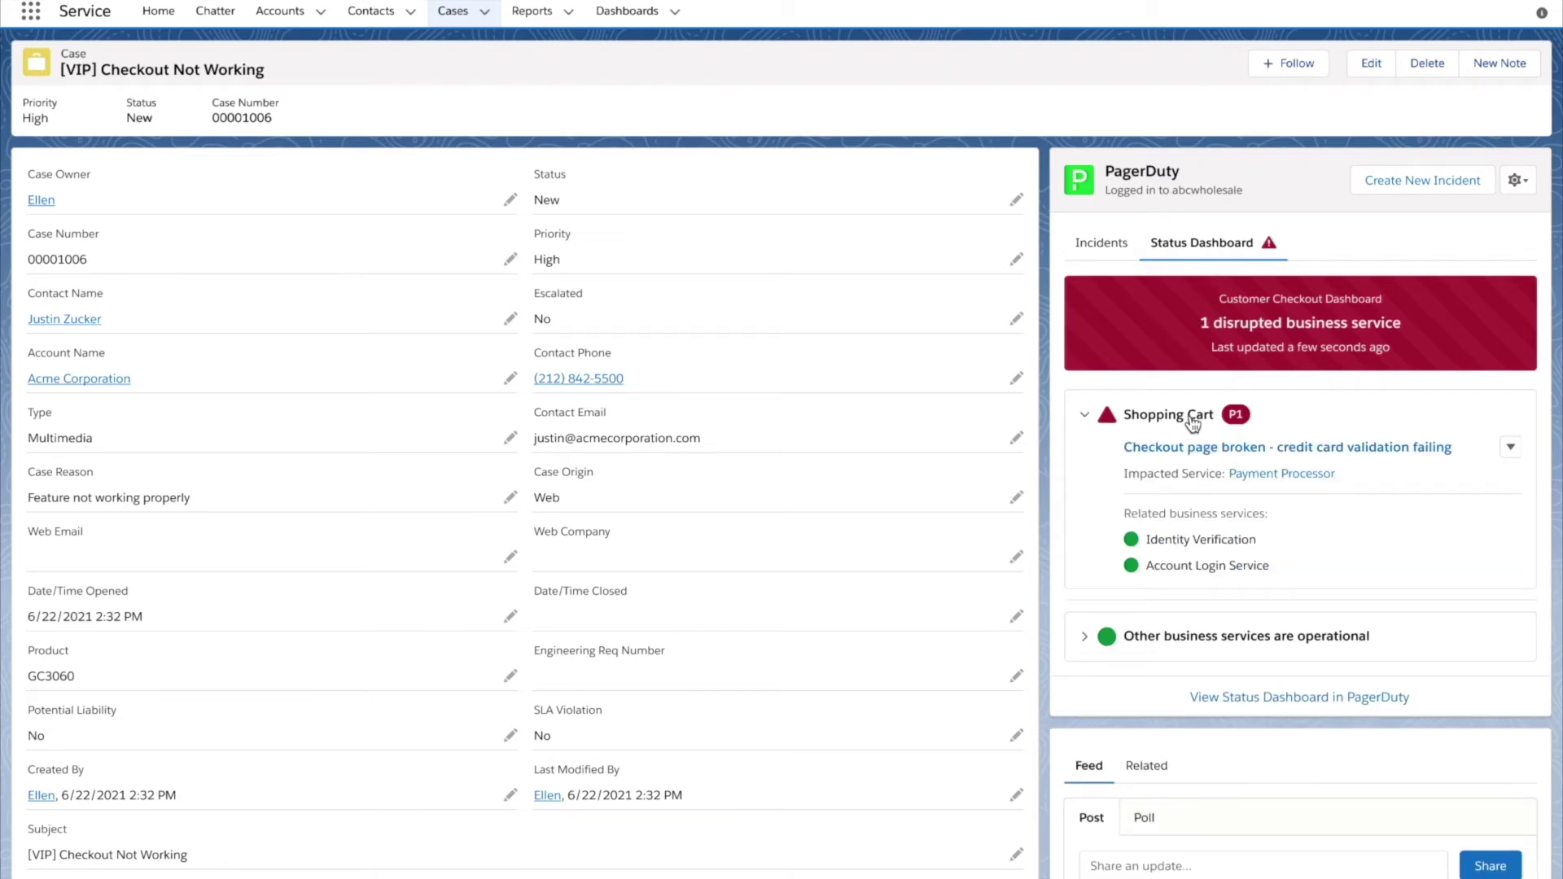
# Subscribe to the incident "Checkout page broken - credit card validation failing" and link it to the case.
pyautogui.click(1510, 447)
pyautogui.click(1457, 478)
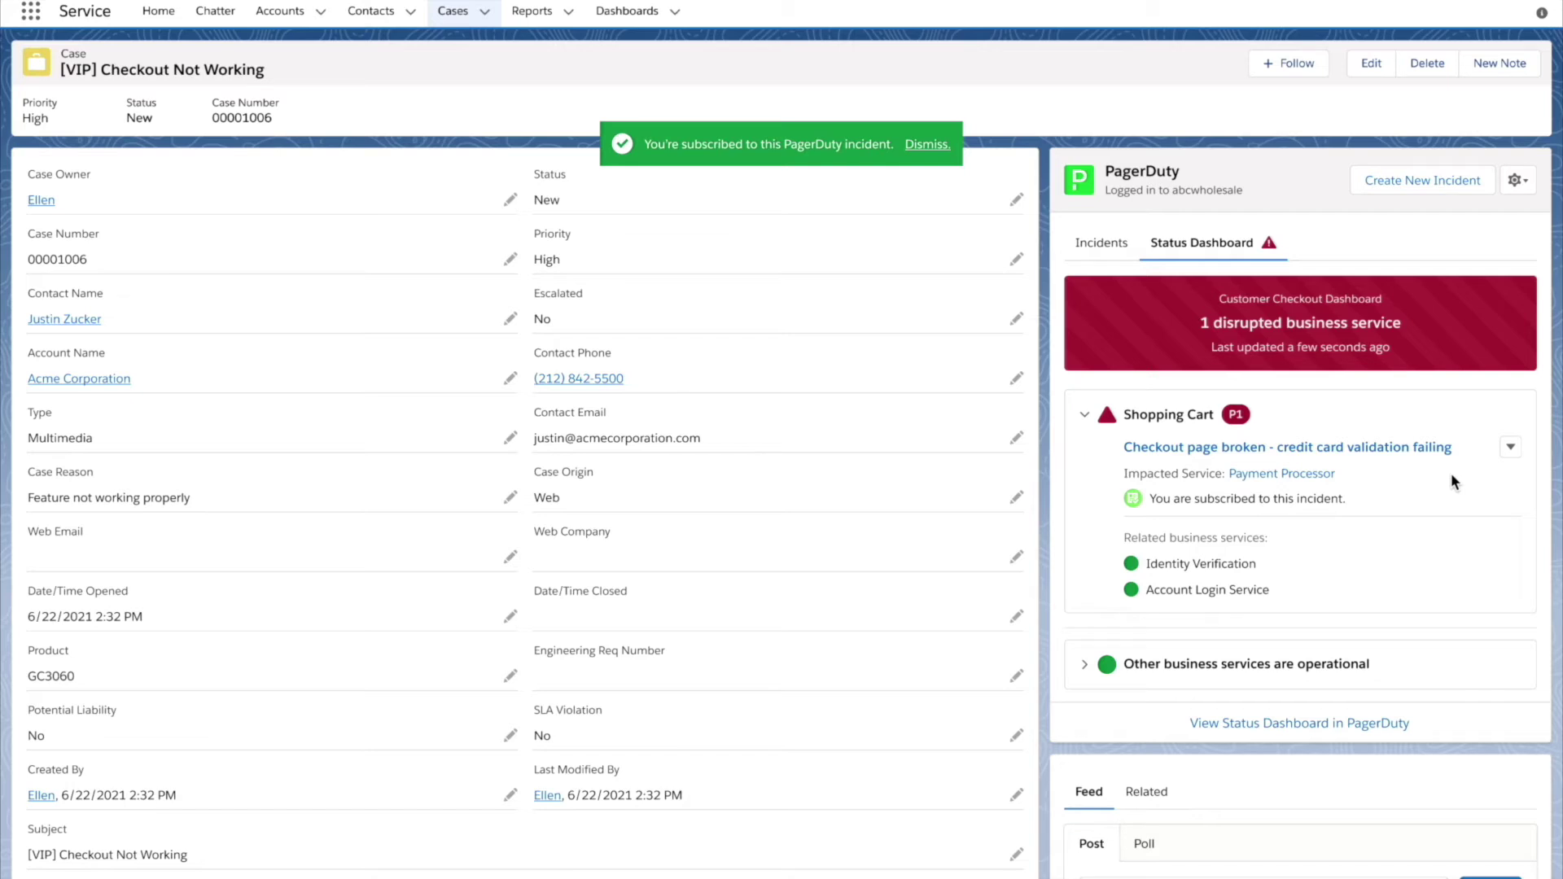
pyautogui.click(1508, 449)
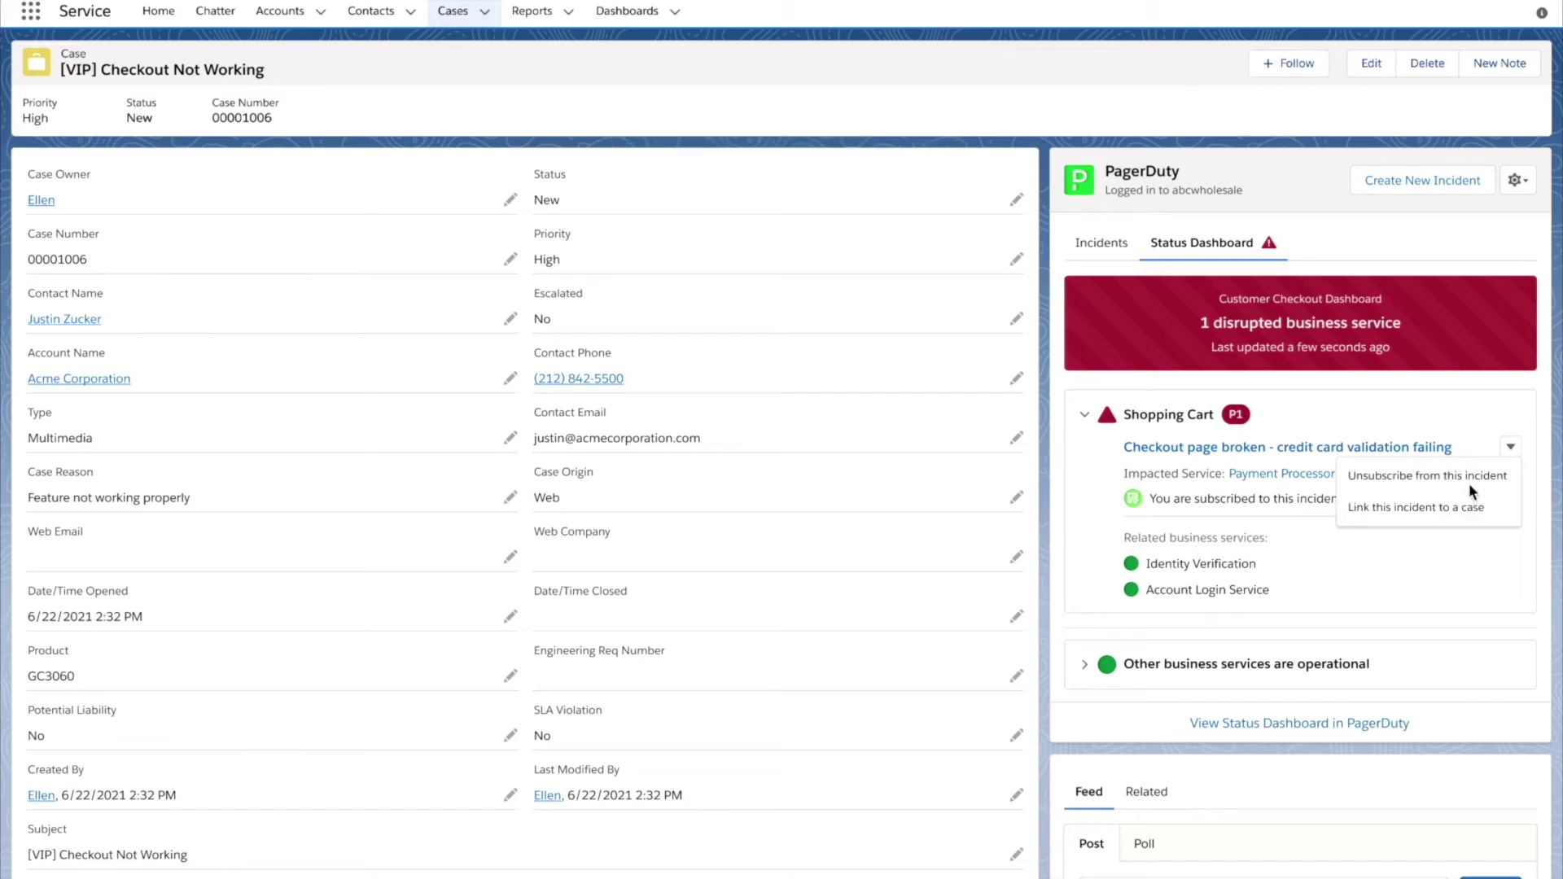
pyautogui.click(1449, 511)
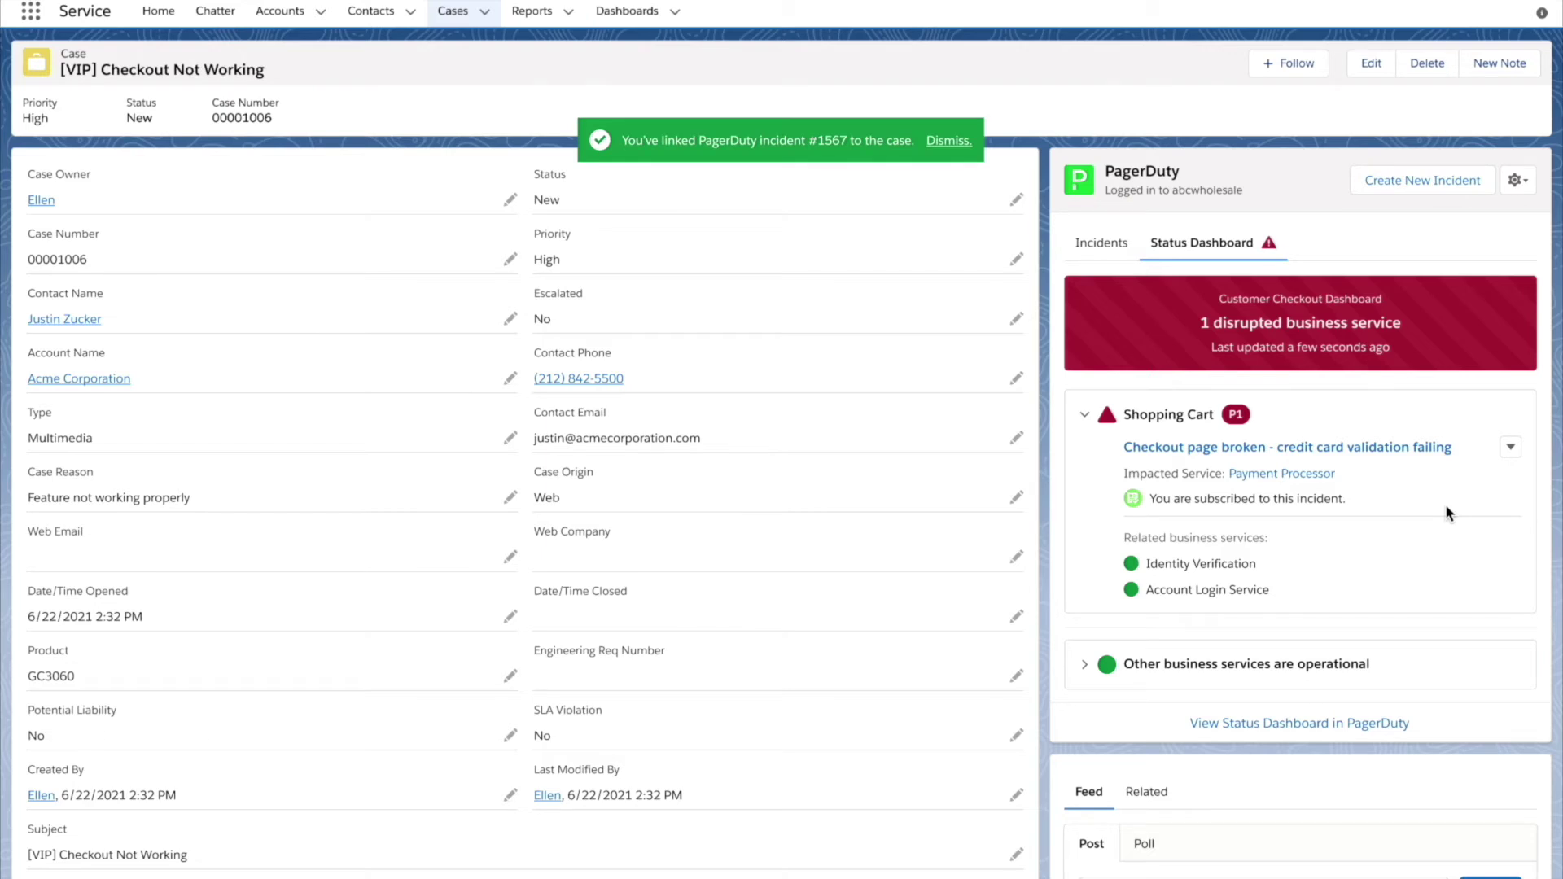
# Examine the linked incident's details and its incident timeline, leaving the timeline collapsed.
pyautogui.click(1113, 241)
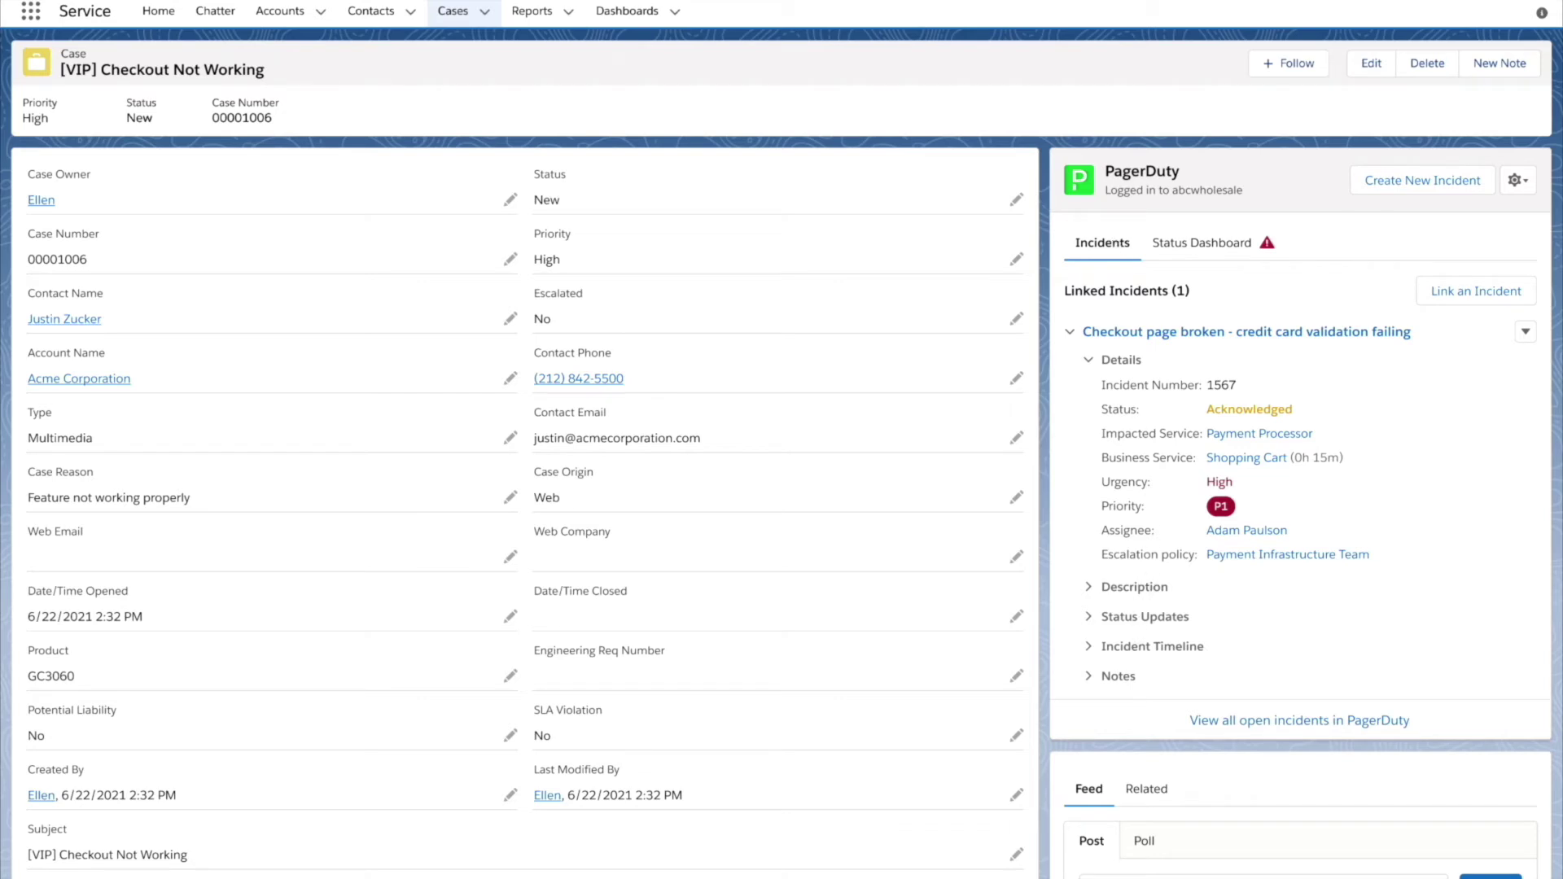
pyautogui.click(1131, 651)
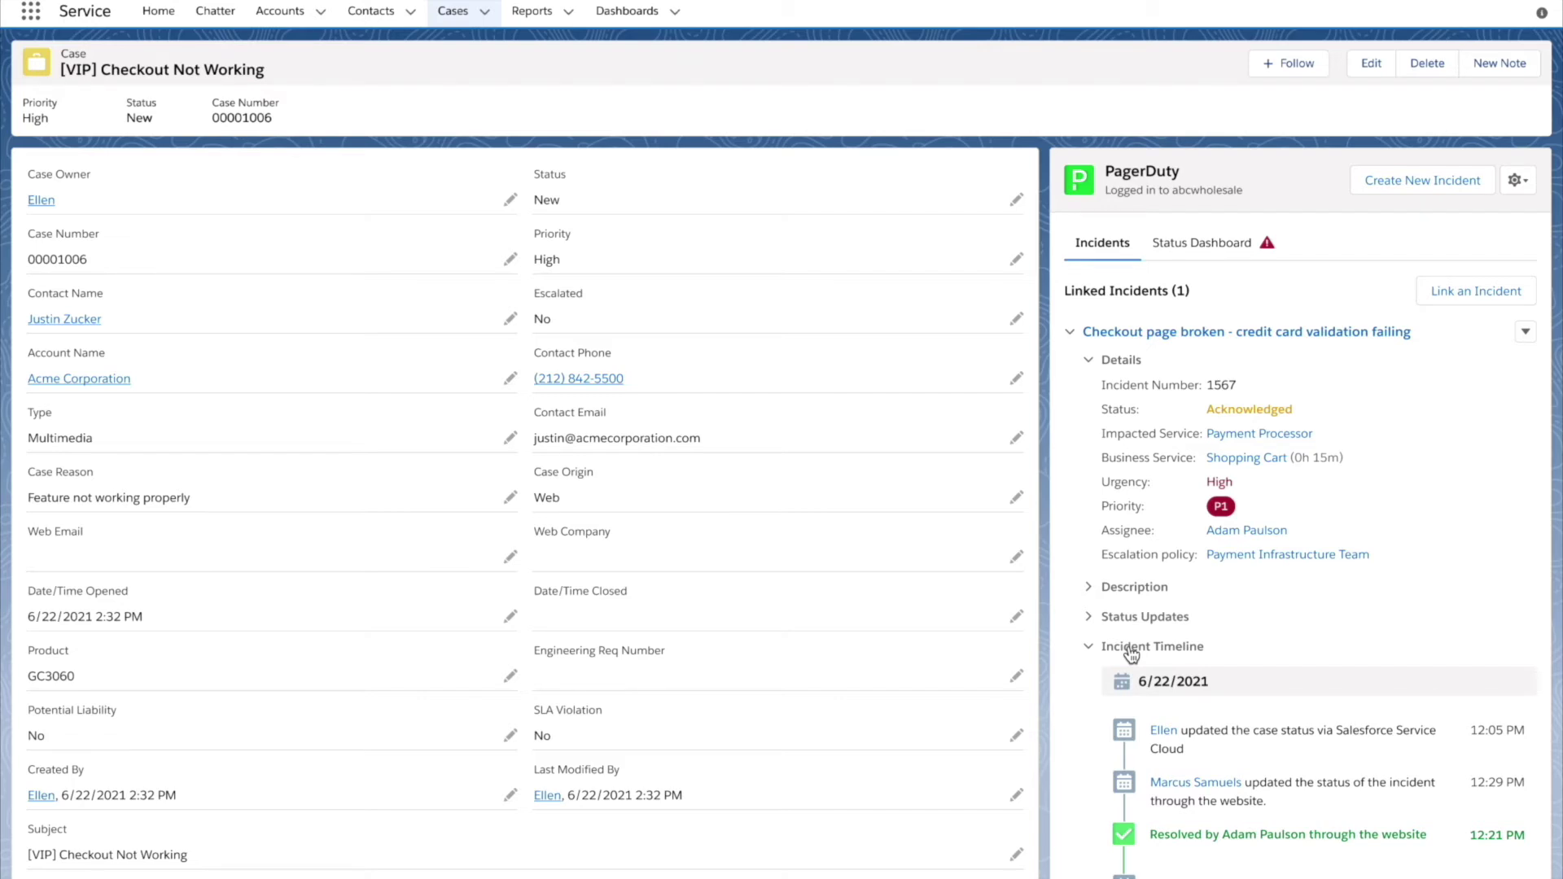
pyautogui.click(1131, 651)
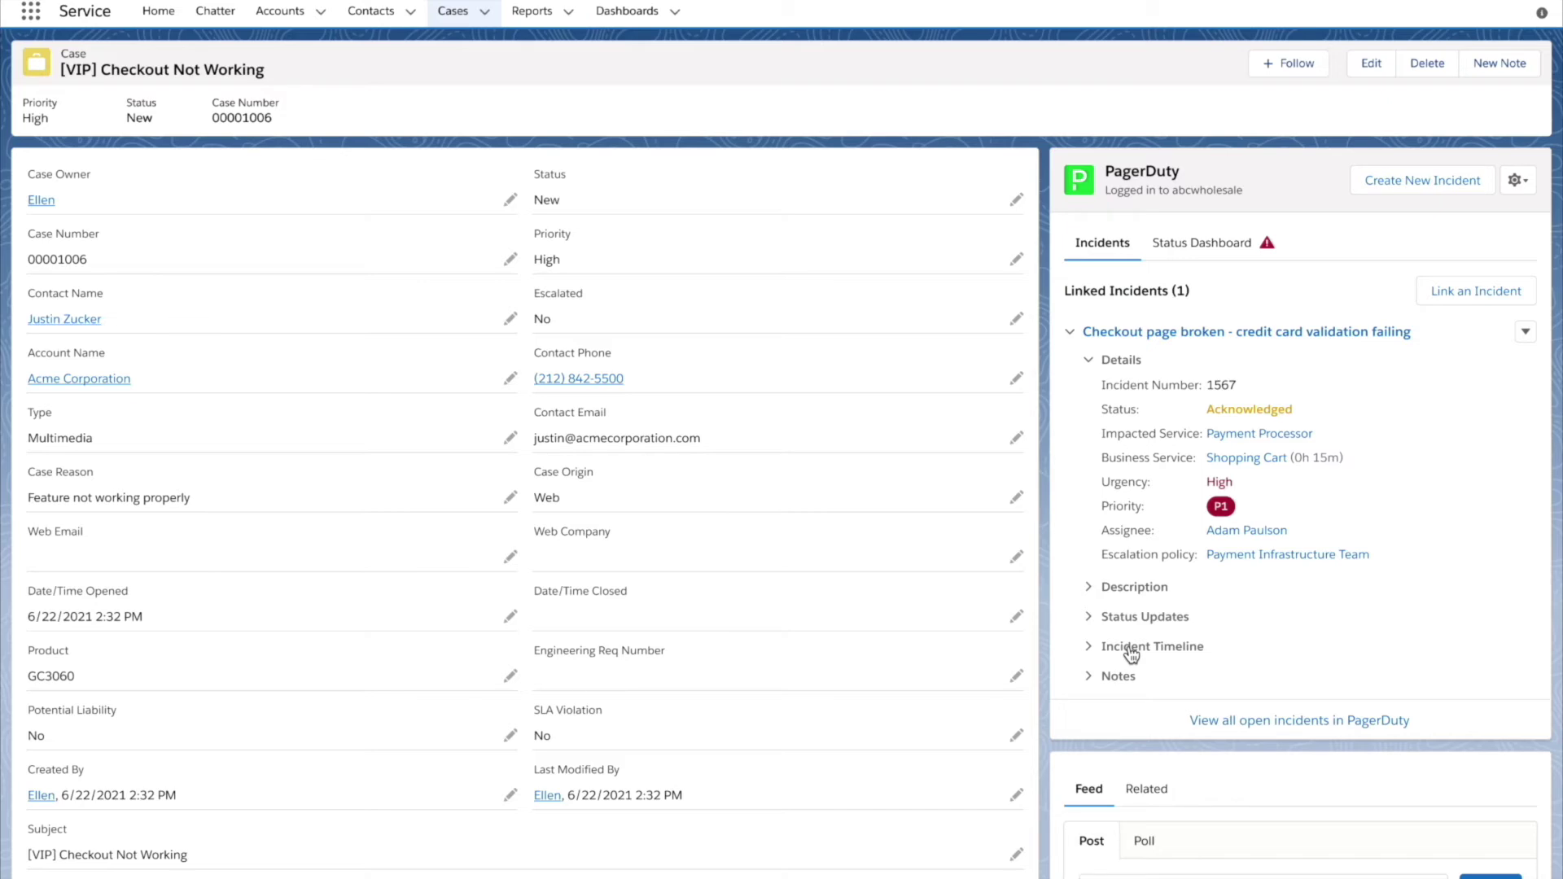
# Run the "Impacted VIP Customers" response play on the linked incident.
pyautogui.click(1528, 331)
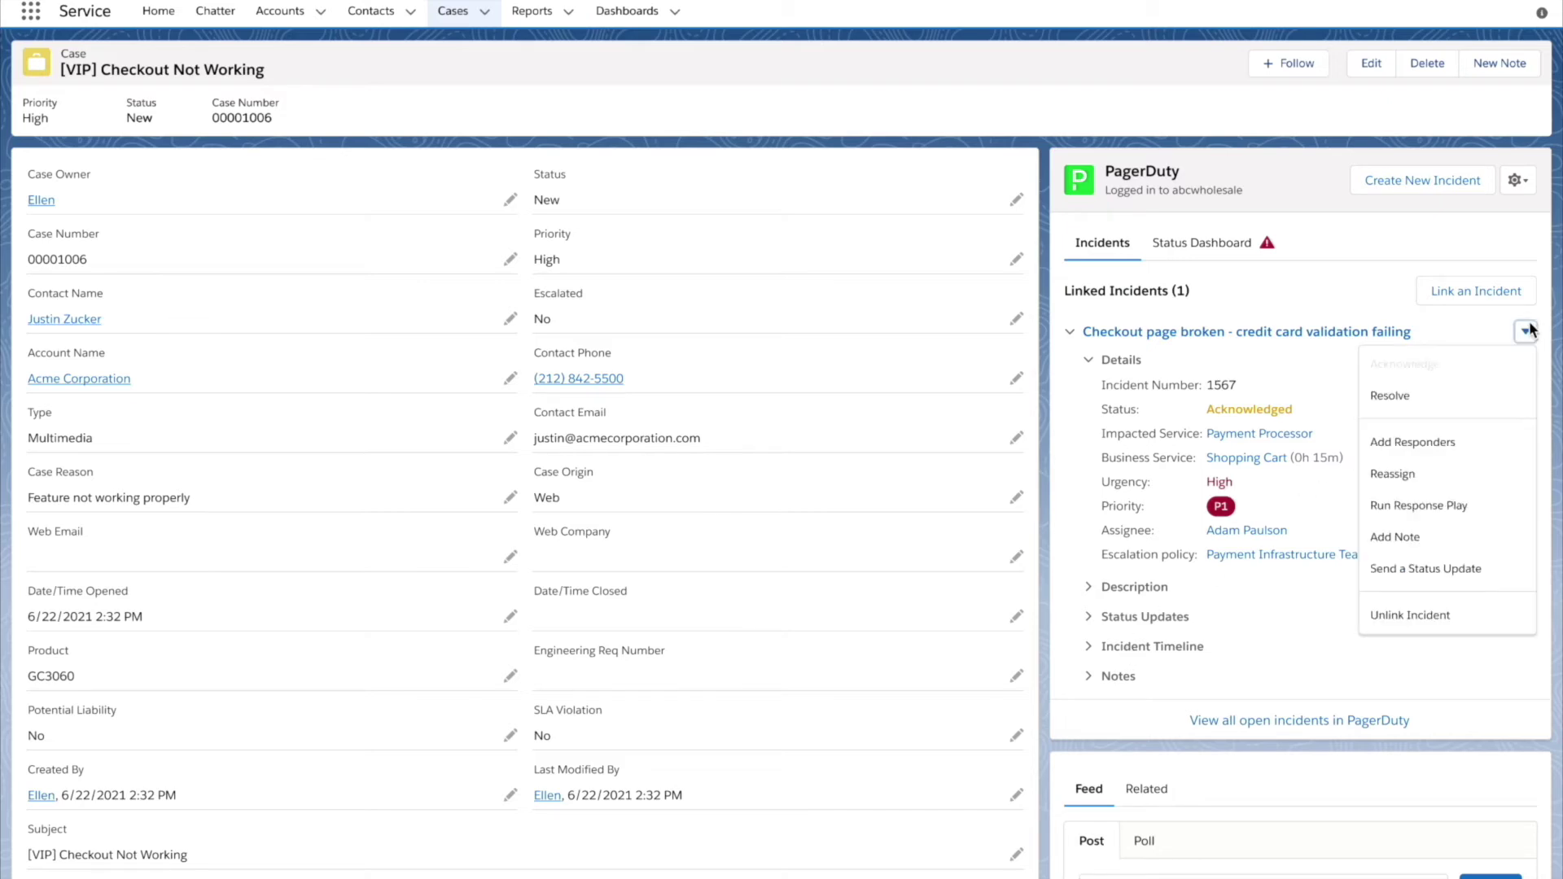
pyautogui.click(1429, 506)
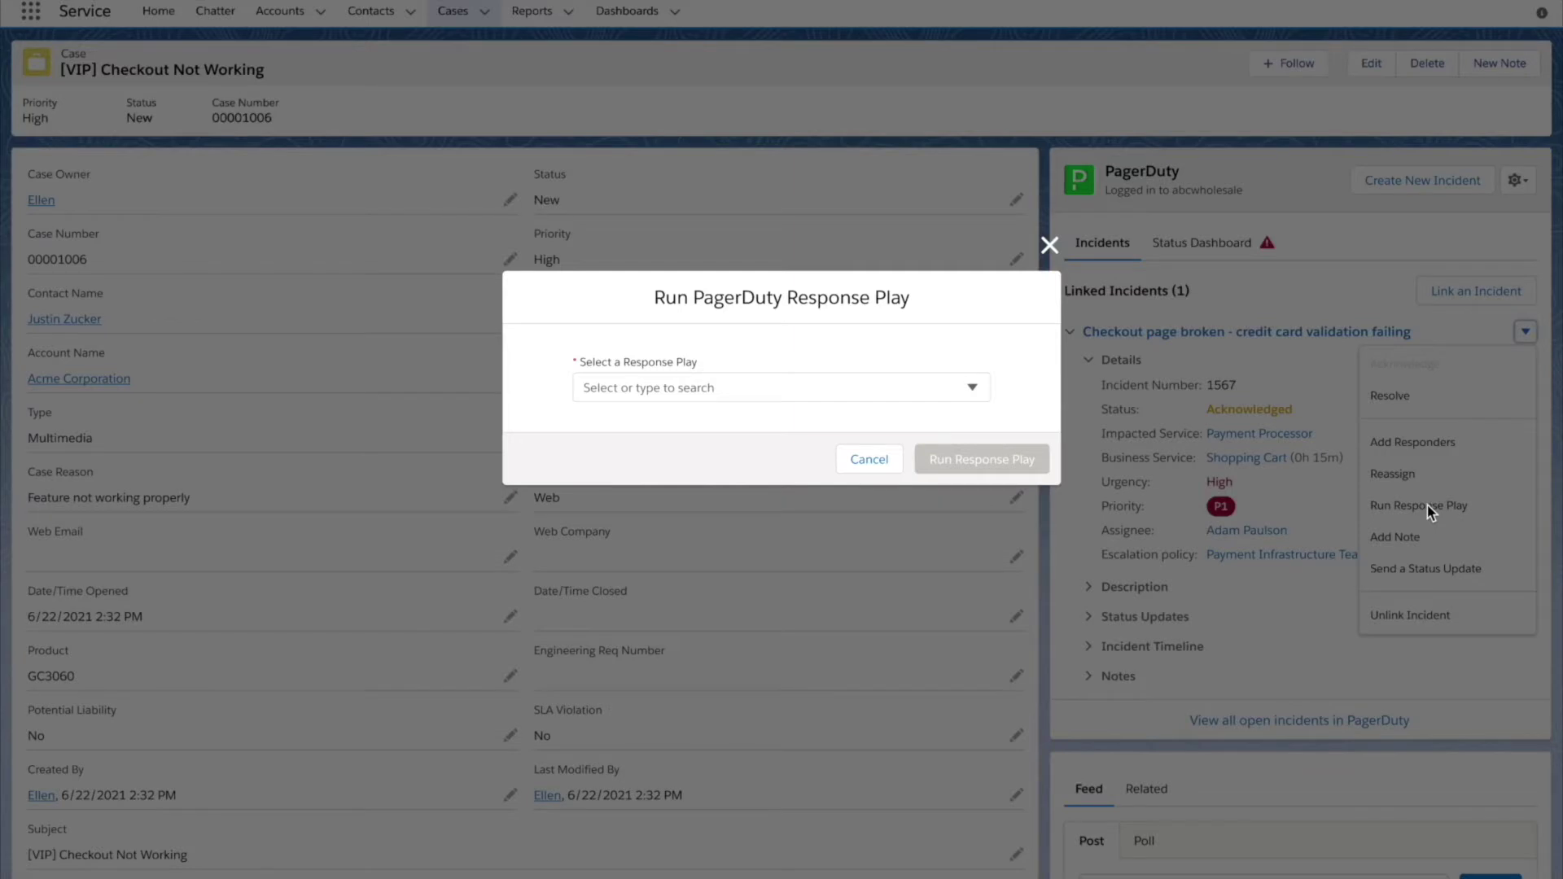
pyautogui.click(961, 387)
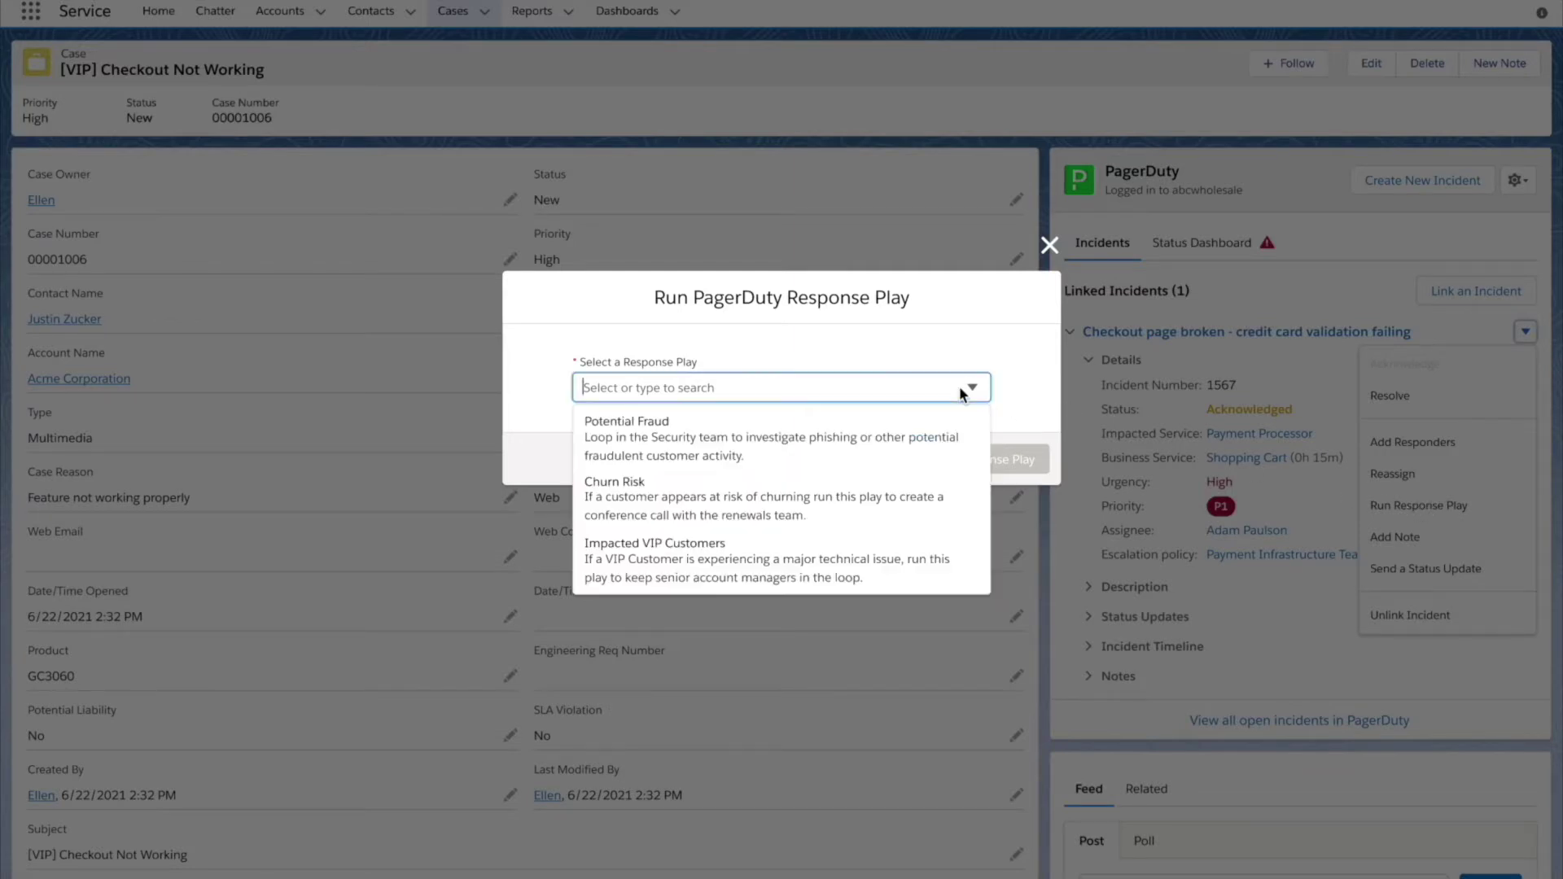
pyautogui.click(943, 568)
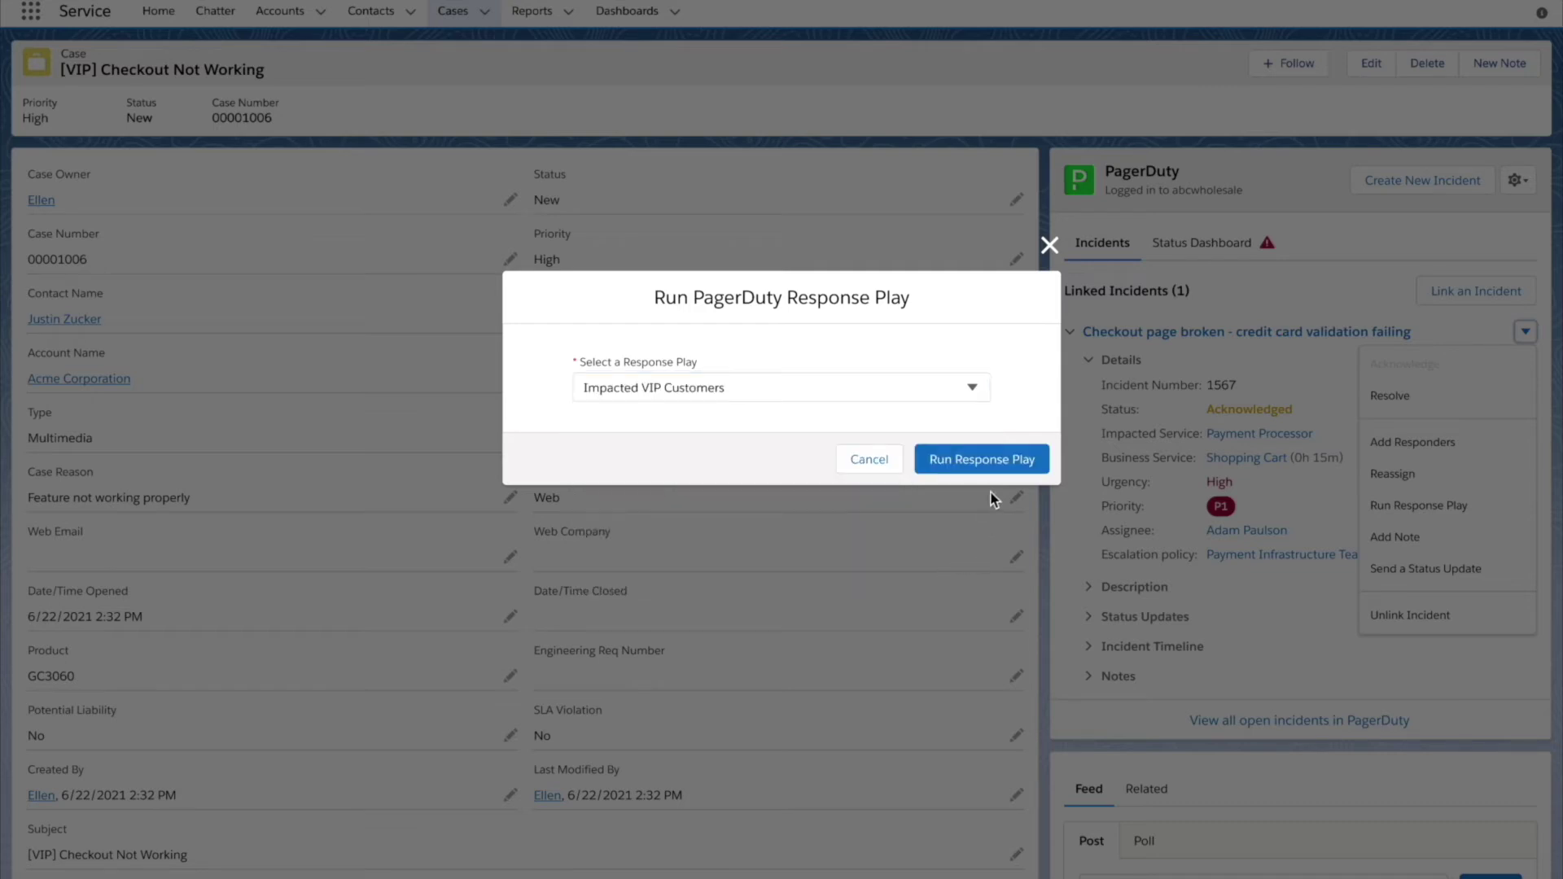
pyautogui.click(994, 468)
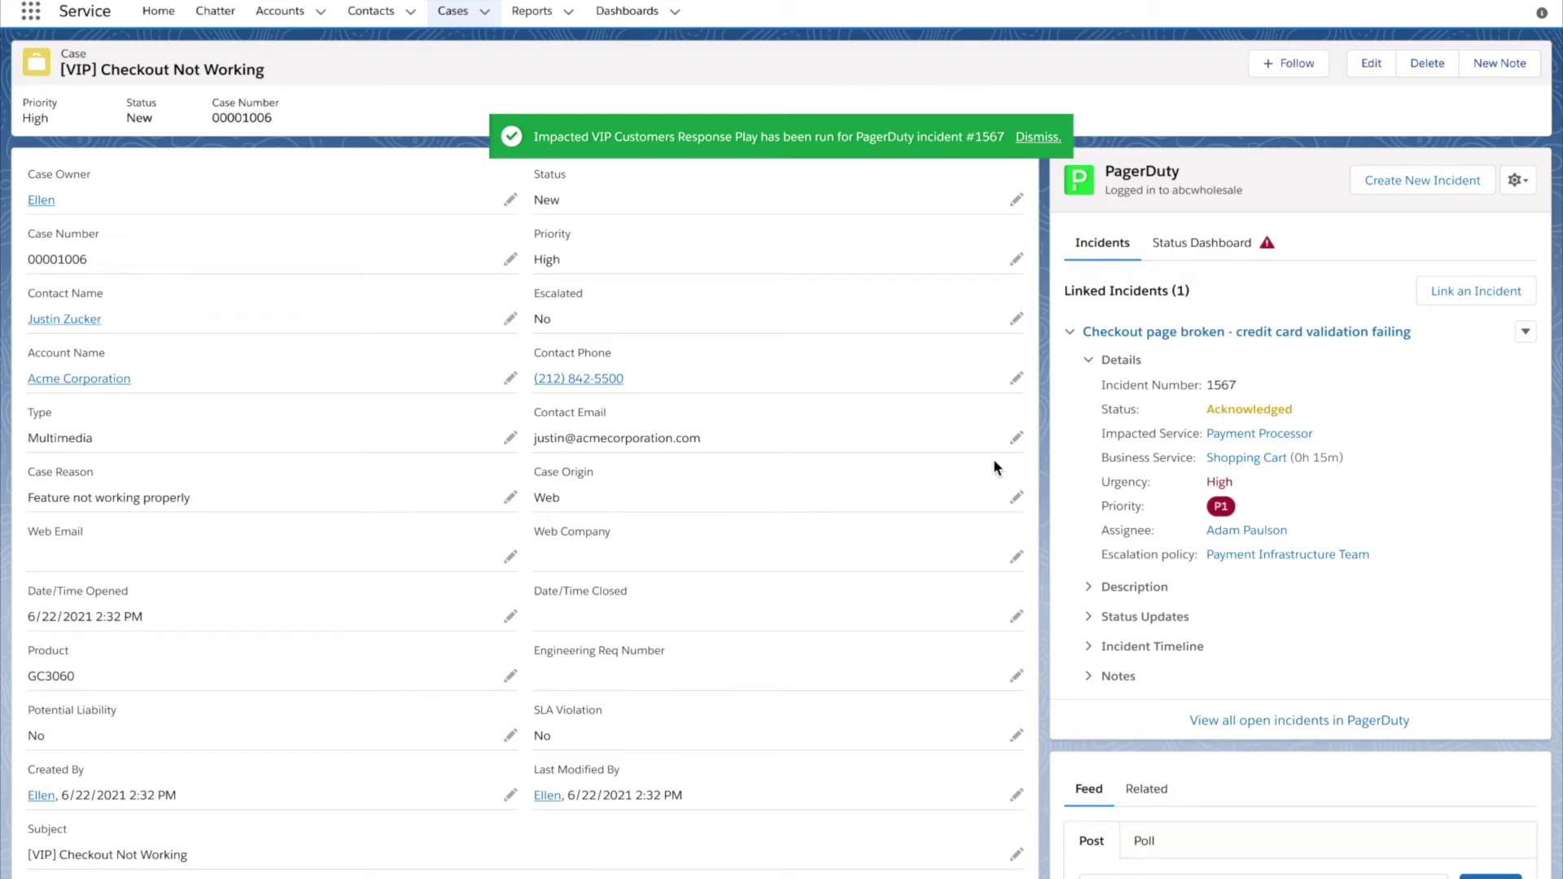
# Add an incident note saying AcmeCorp appears impacted, the Salesforce case details should automatically appear linked to the incident, and to ask with any questions.
pyautogui.click(1525, 331)
pyautogui.click(1394, 538)
pyautogui.click(848, 495)
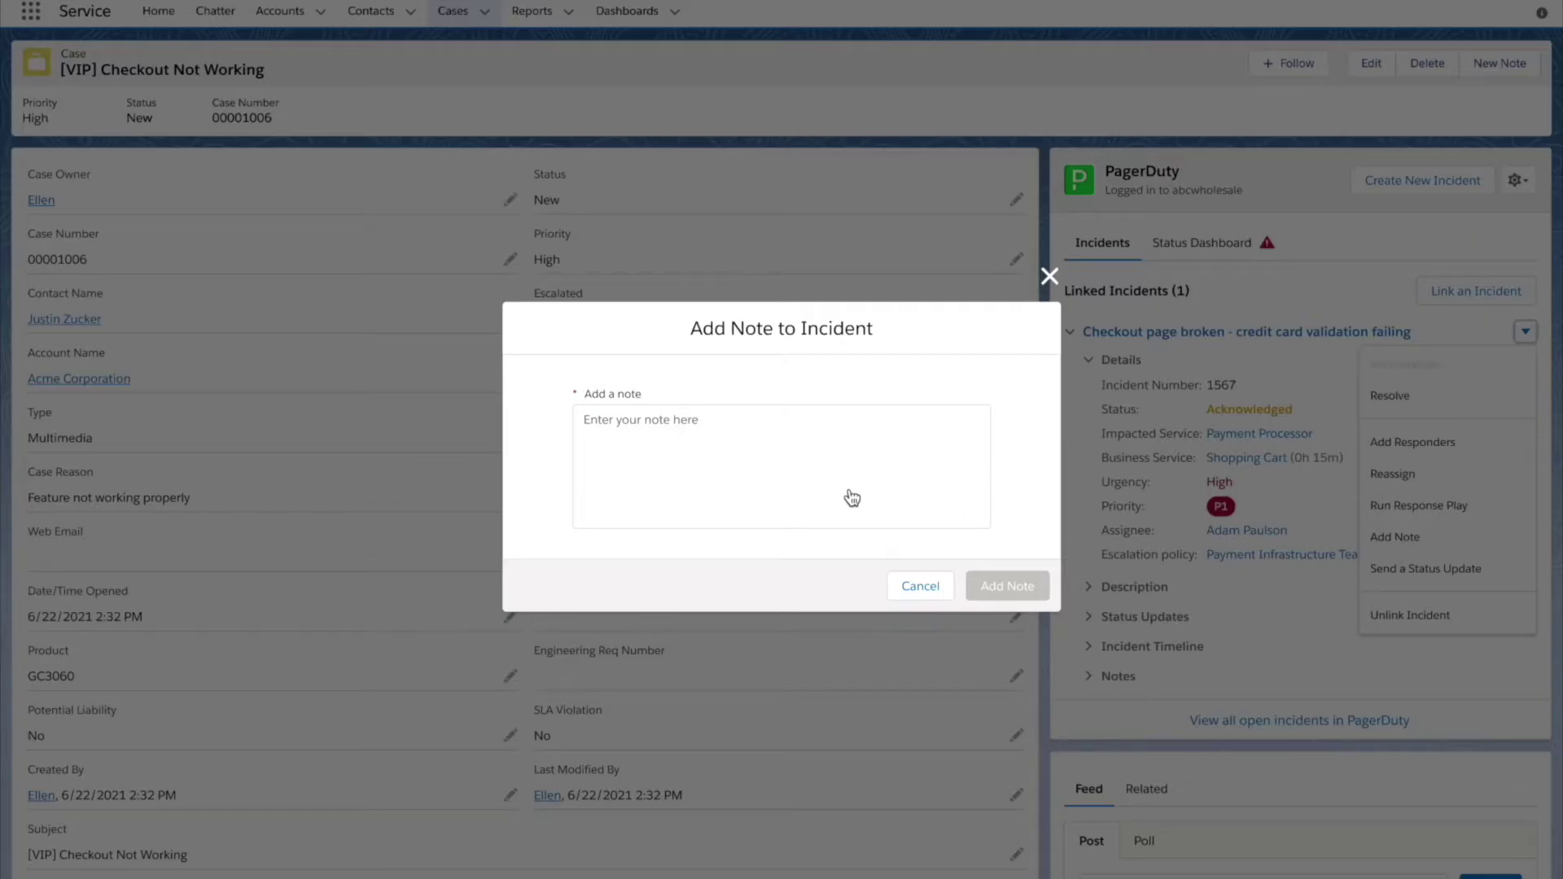
pyautogui.write('AcmeCorp appears impacted by this issue. You should see the case details from Salesforce automatically appear linked to the incident. Let me  know if you have any questions.')
pyautogui.click(1010, 586)
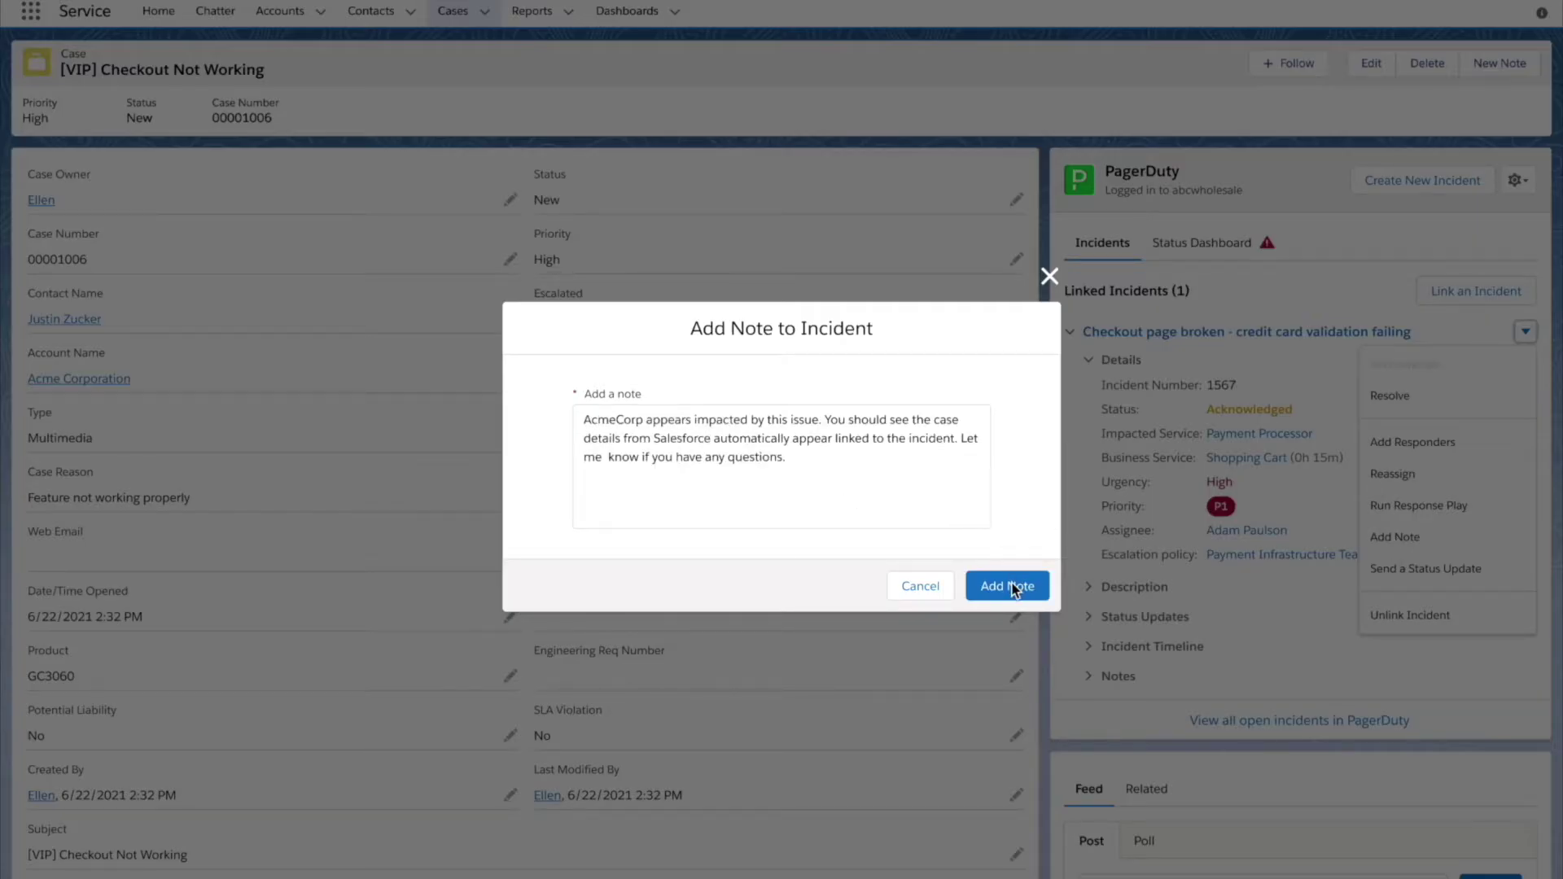
# Check the linked incident's notes, collapse them and expand its status updates.
pyautogui.click(1122, 677)
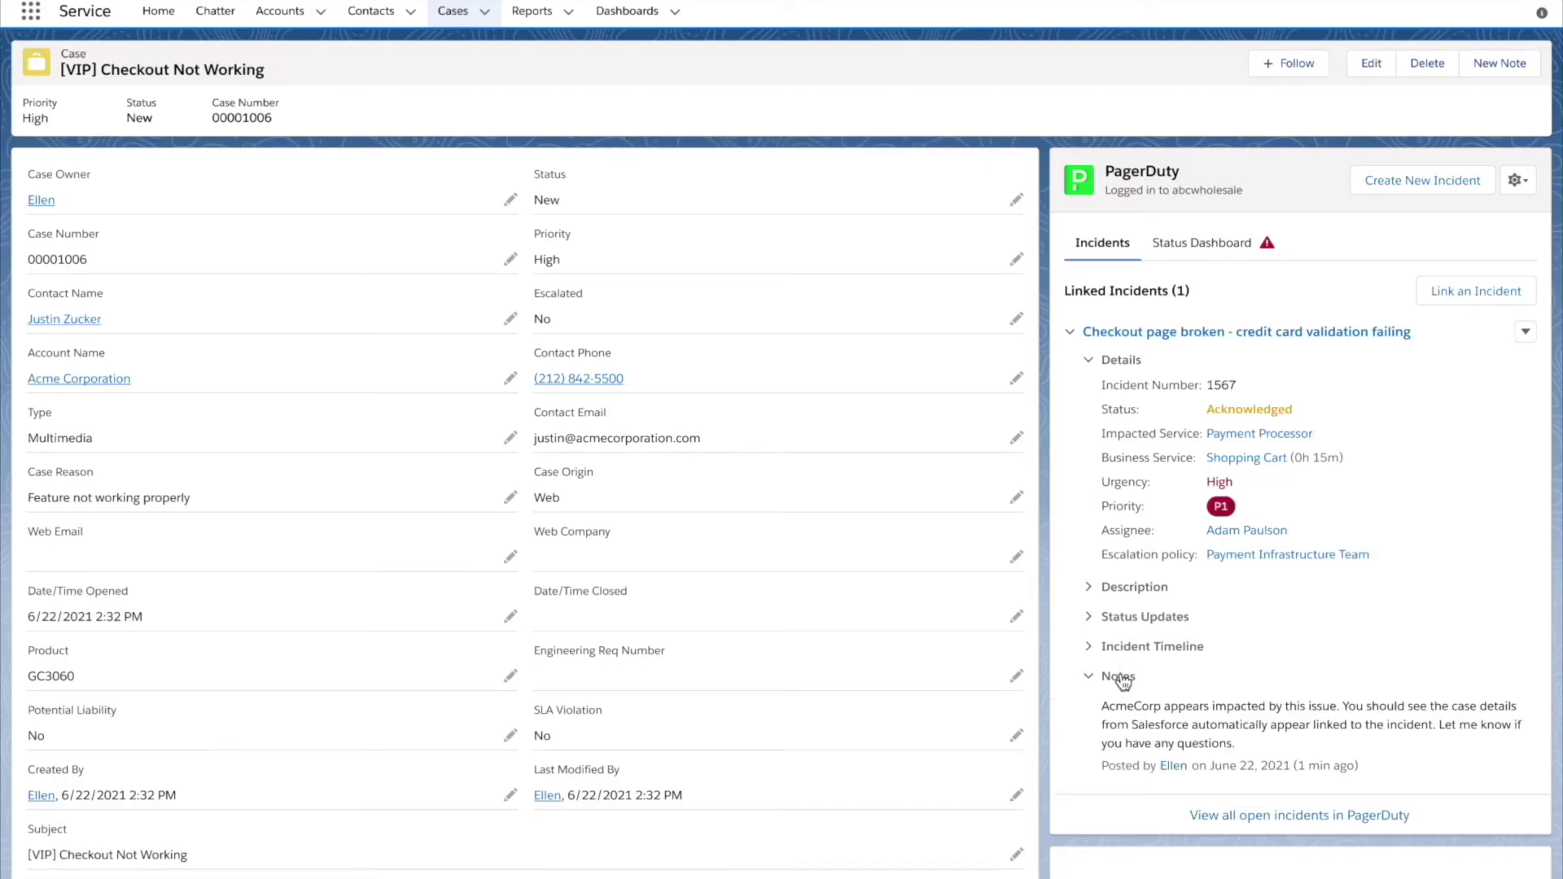
pyautogui.click(1121, 676)
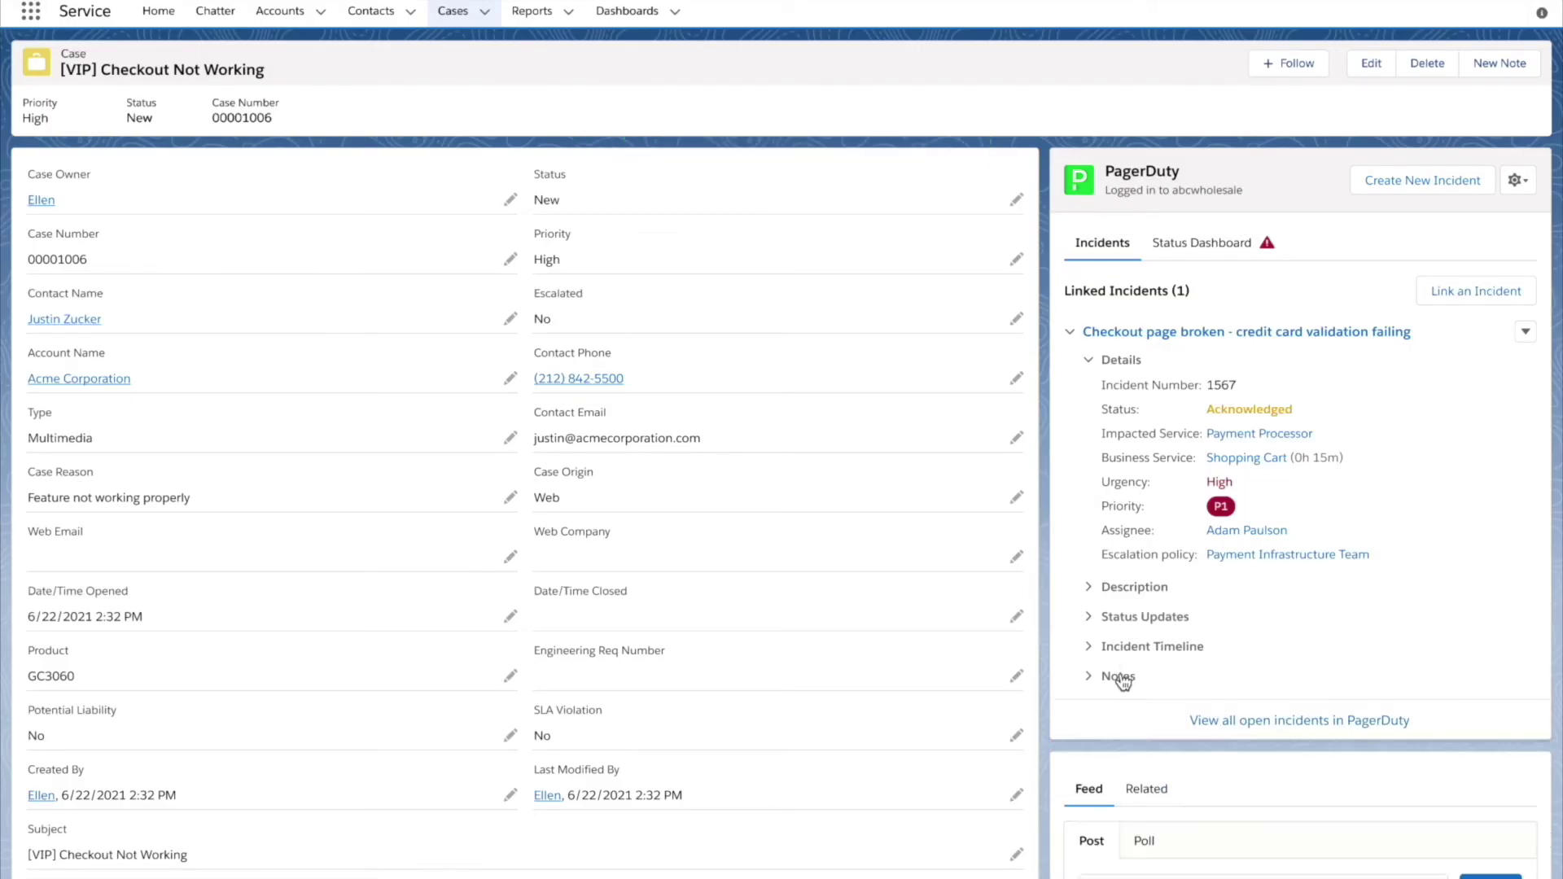
pyautogui.click(1128, 623)
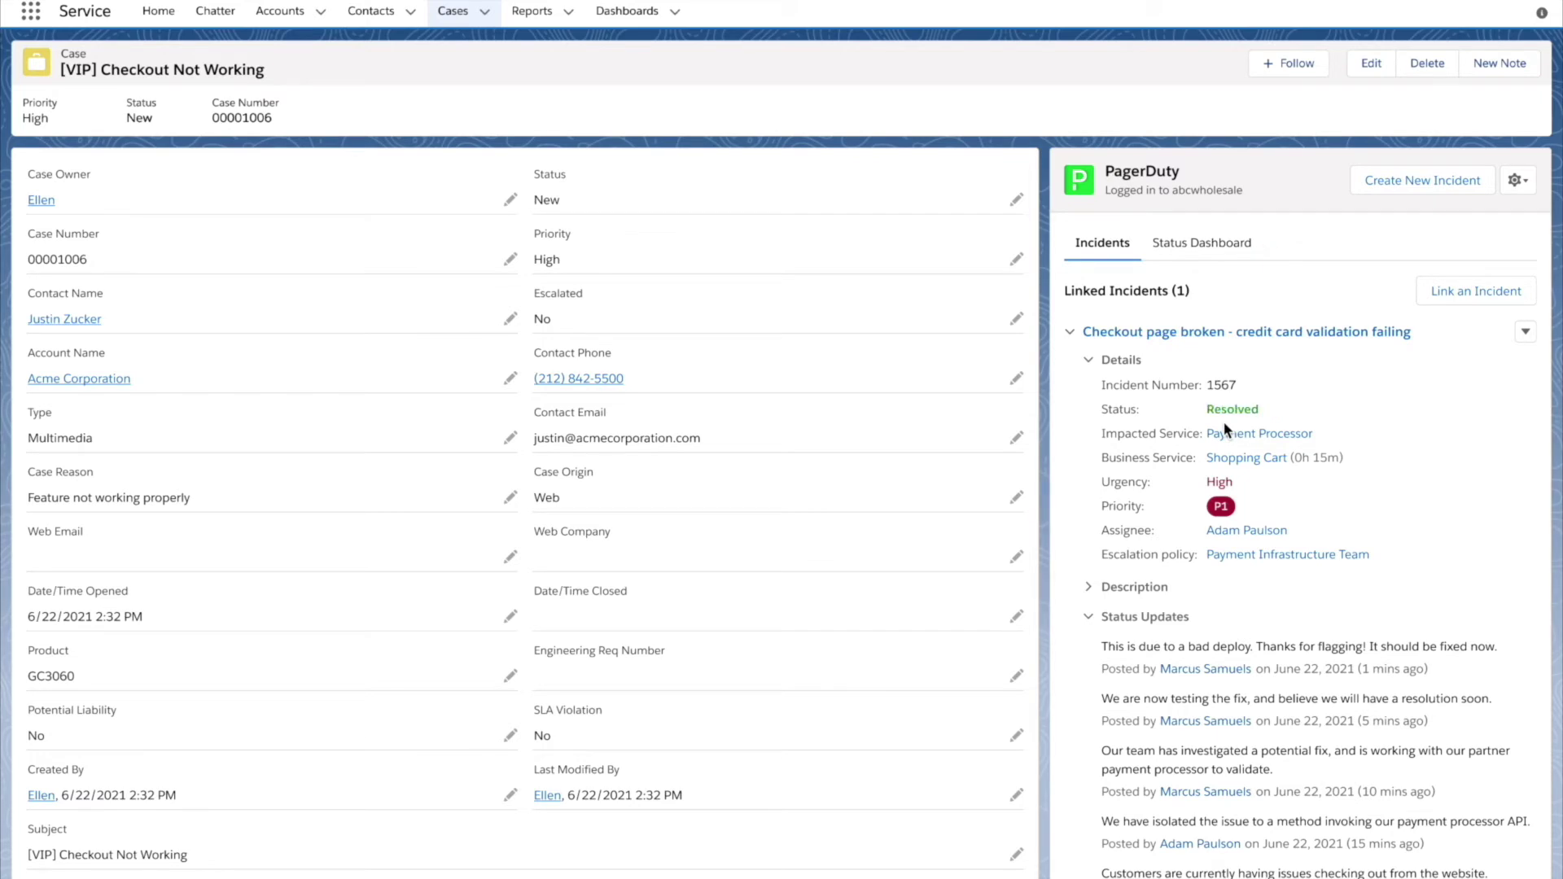
# Share the update "The issue has been resolved. Thank you for your patience." in the case feed.
pyautogui.scroll(-7, 1198, 519)
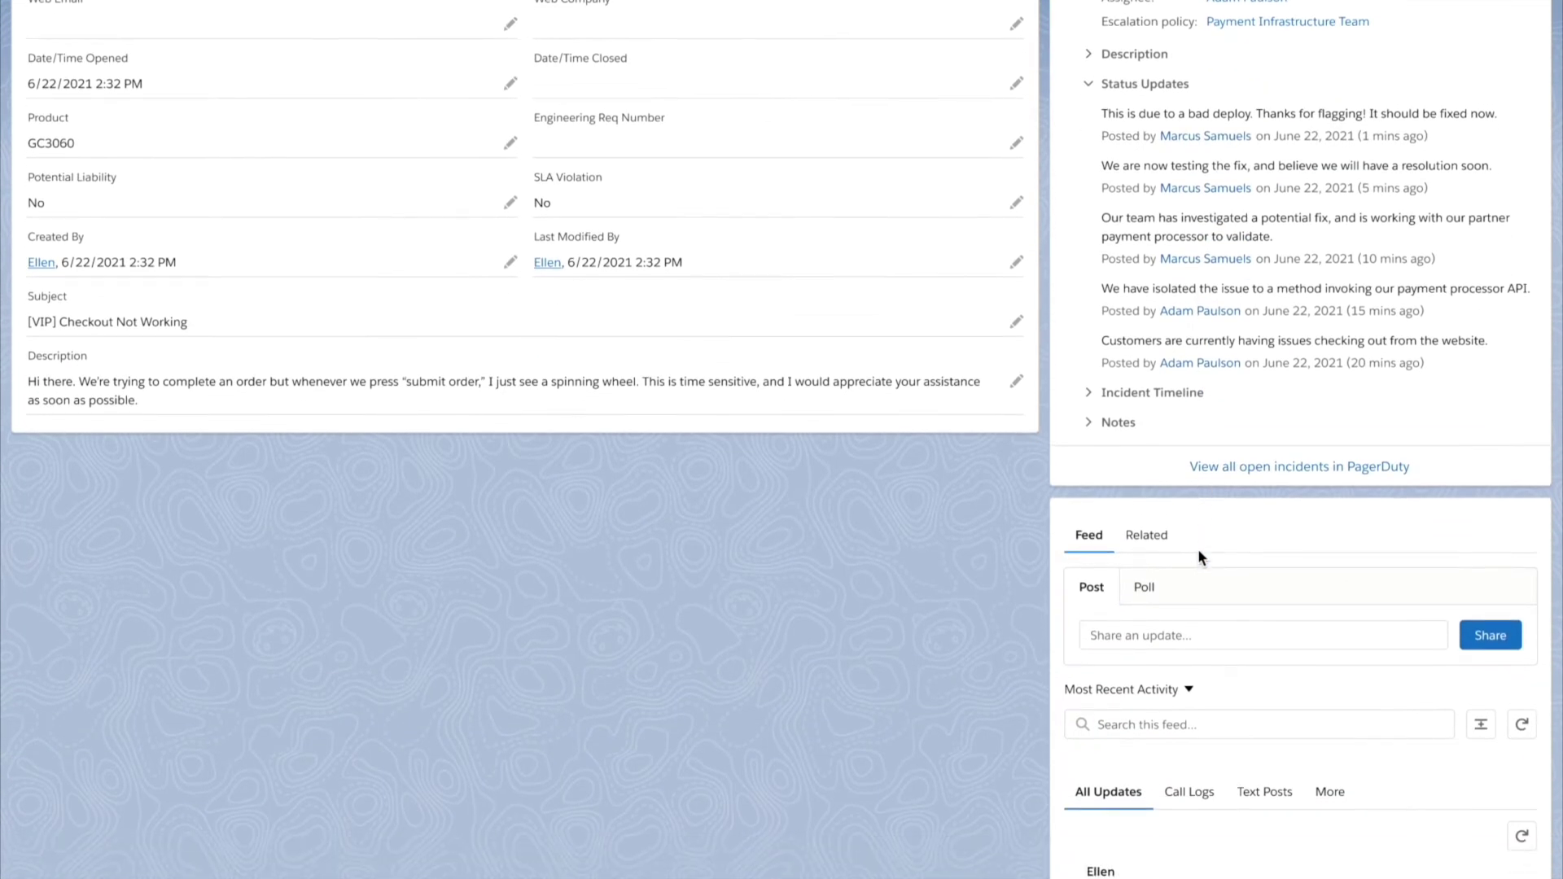
pyautogui.scroll(-1, 1199, 549)
pyautogui.click(1191, 577)
pyautogui.write('The issue has been resolved. Thank you for your patience.')
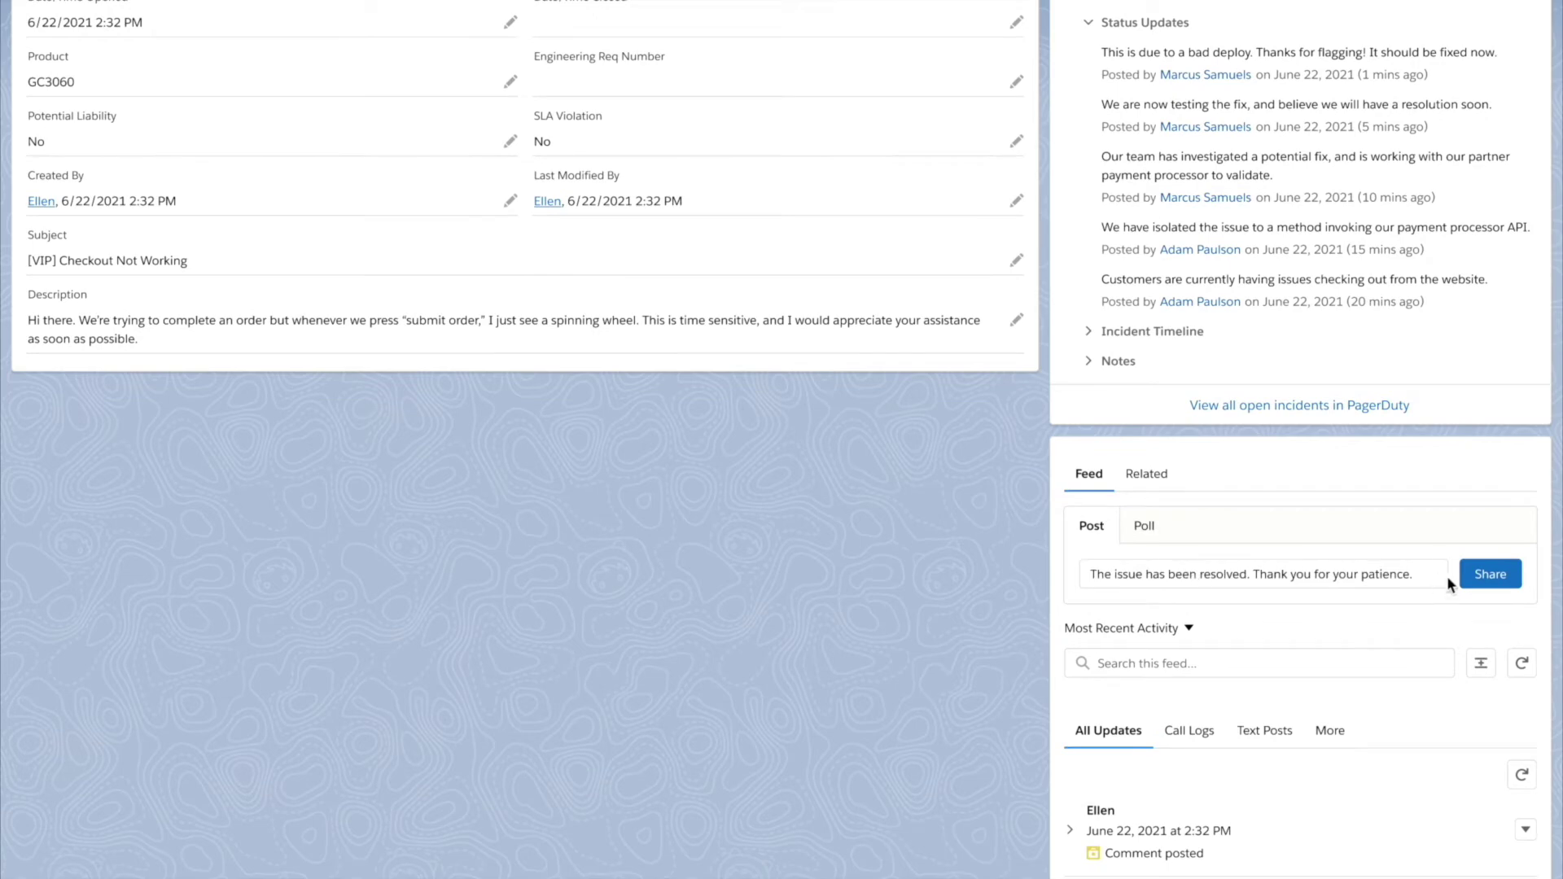
pyautogui.click(1490, 574)
pyautogui.scroll(3, 832, 453)
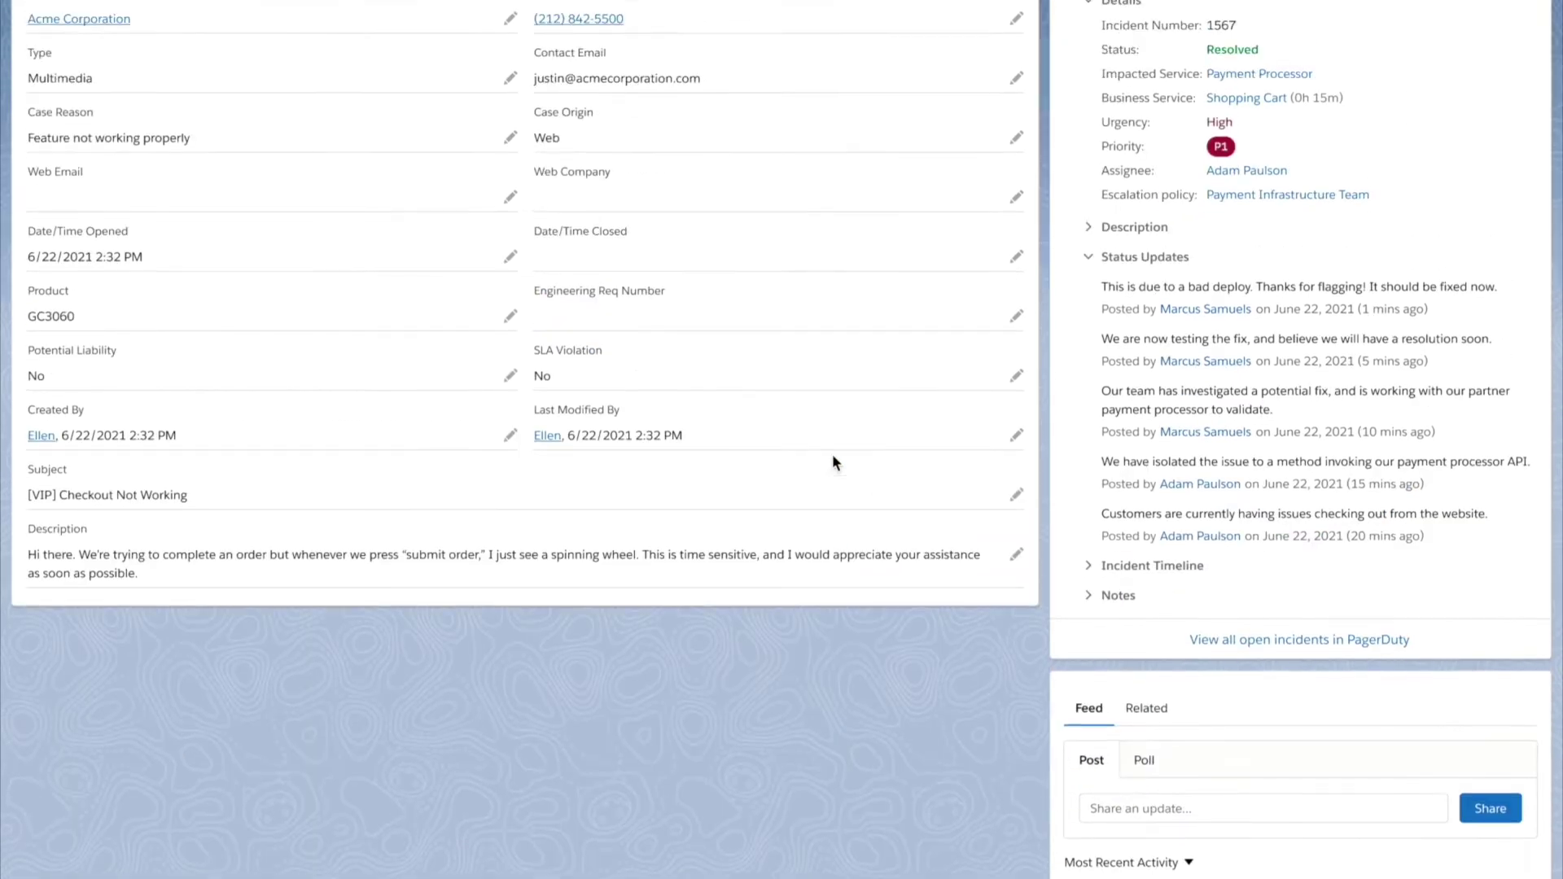
pyautogui.scroll(5, 832, 463)
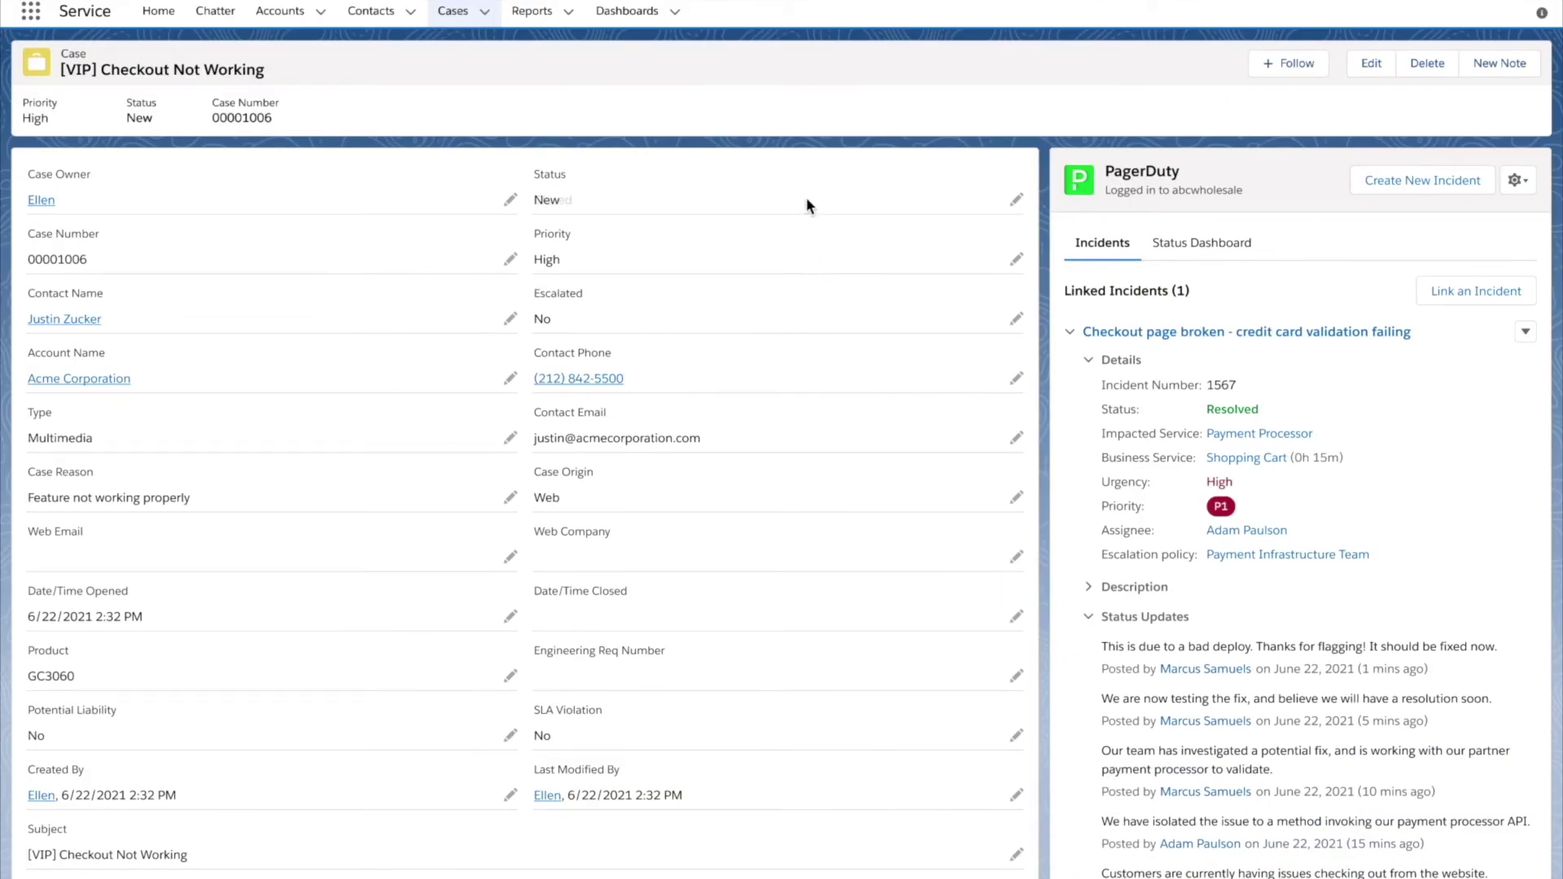